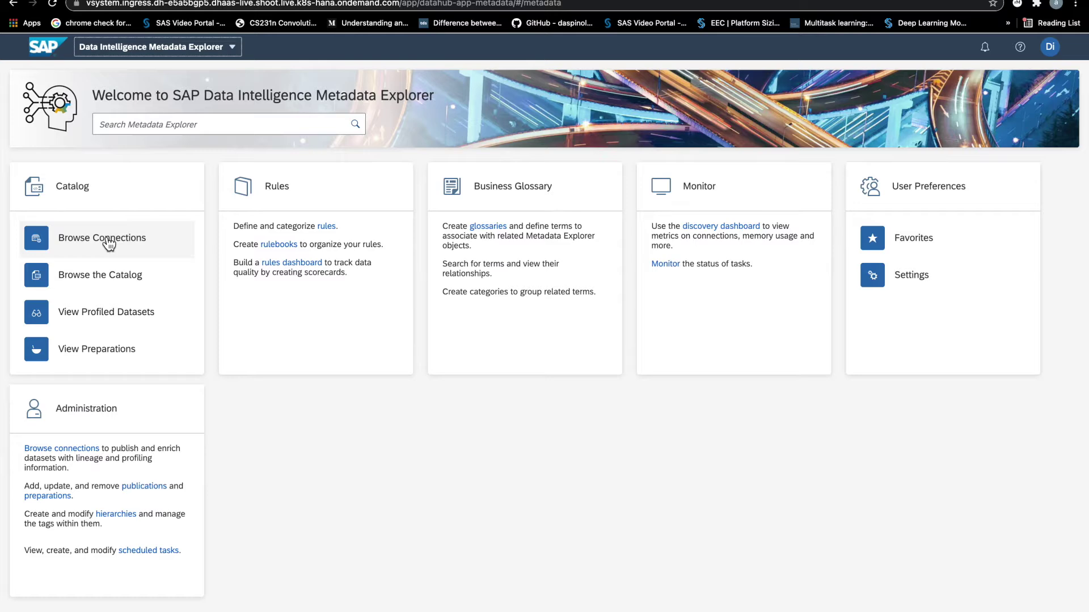
Browse the catalog to HCS_TA_AC3287 > AC3287U01 and open the SAP_CAPIRE_BOOKSHOP_BOOKS fact sheet.
left_click(102, 239)
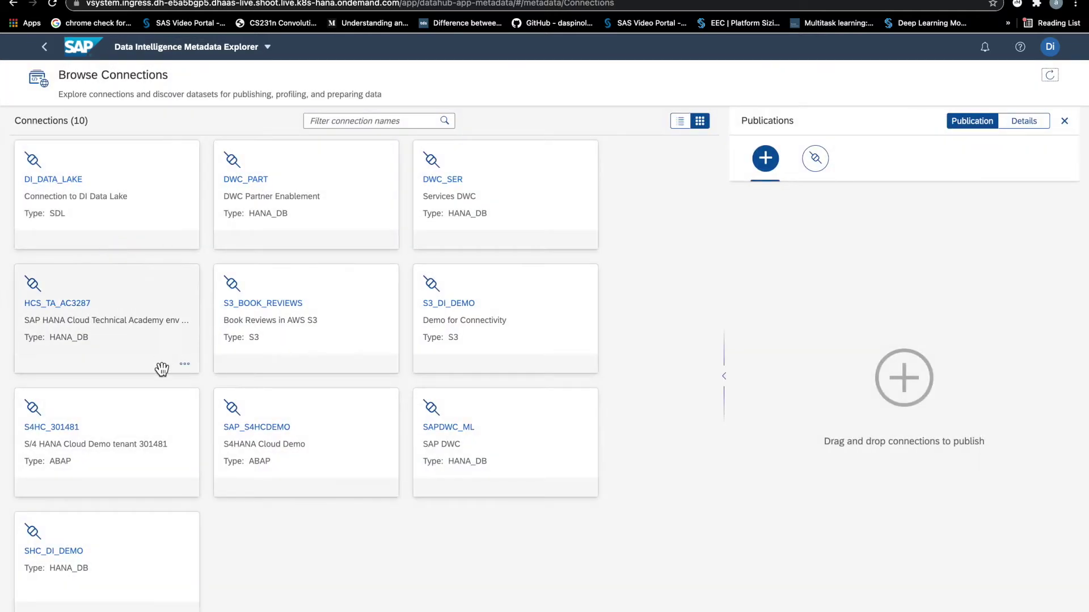
left_click(45, 46)
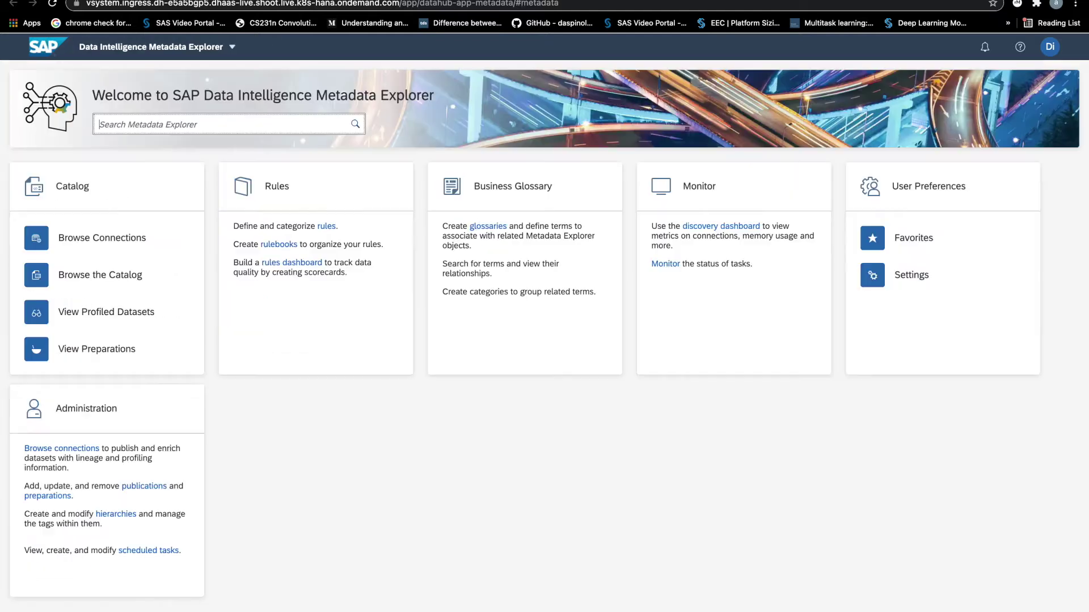
left_click(98, 276)
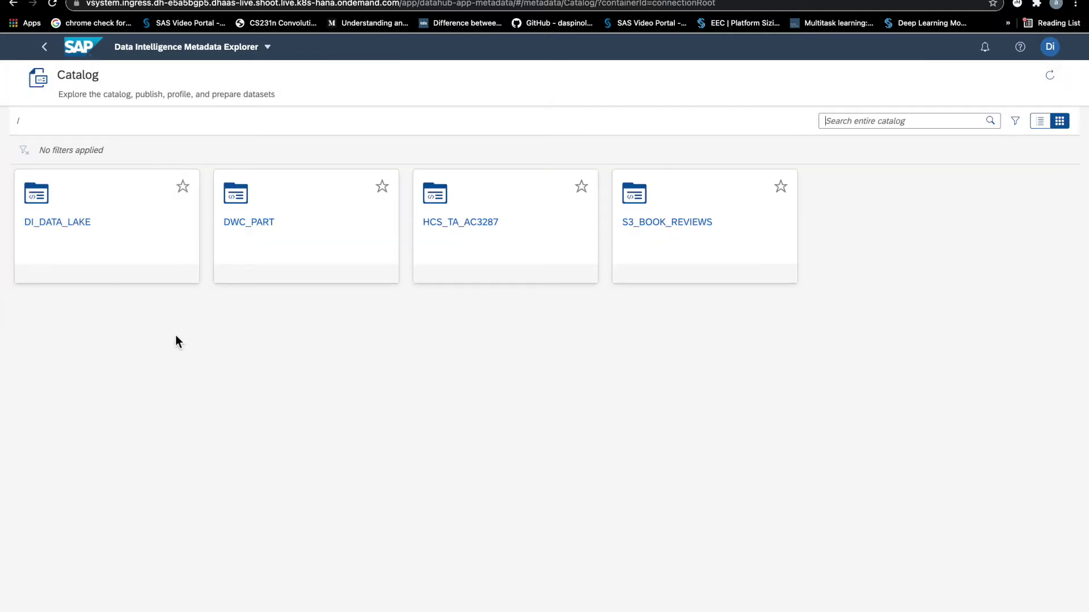
left_click(461, 222)
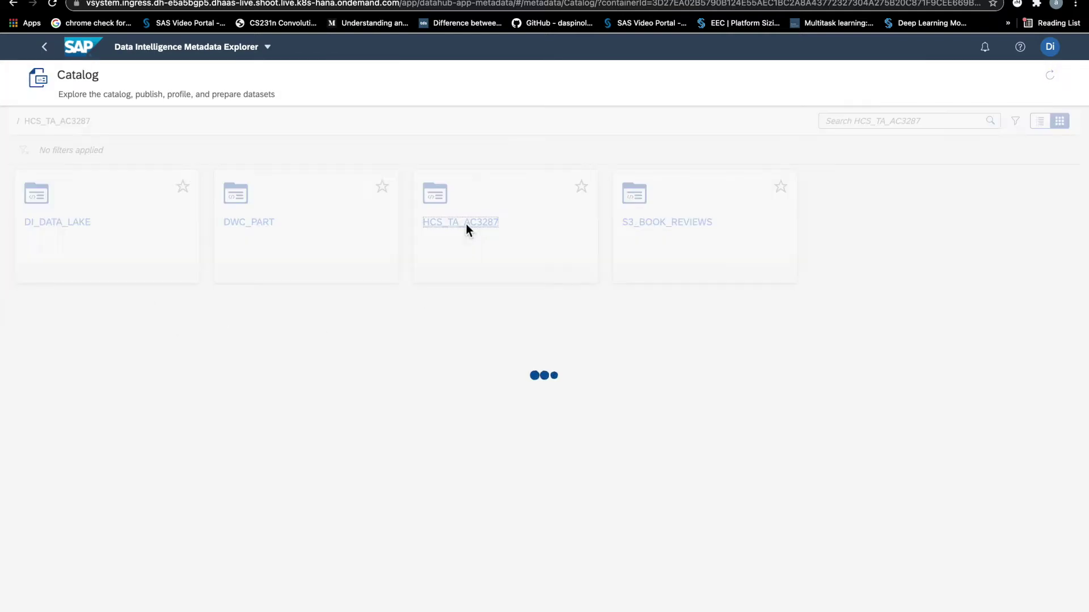
left_click(47, 222)
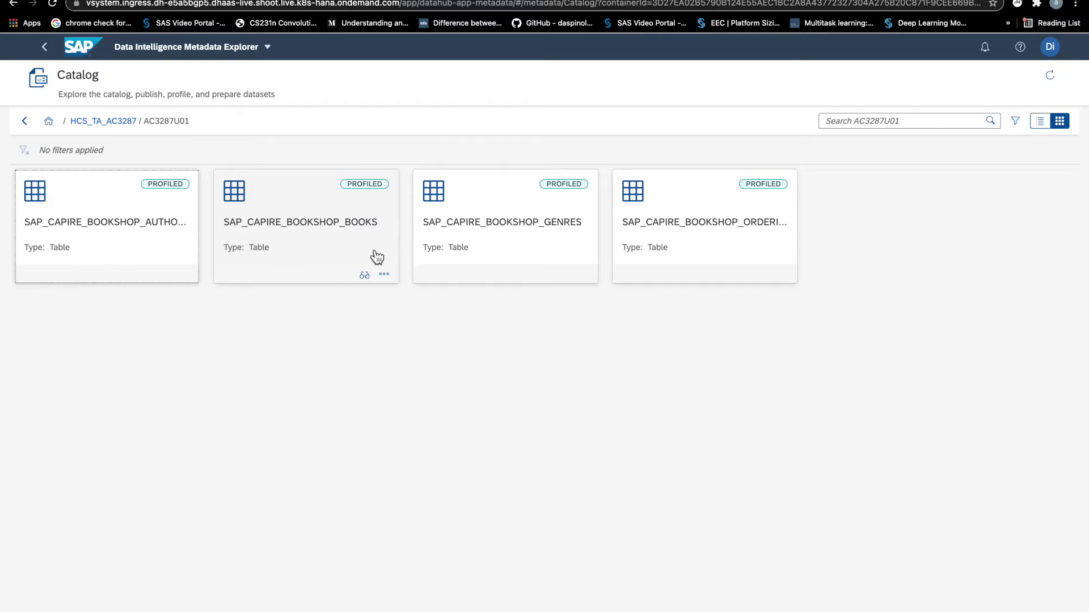
left_click(384, 275)
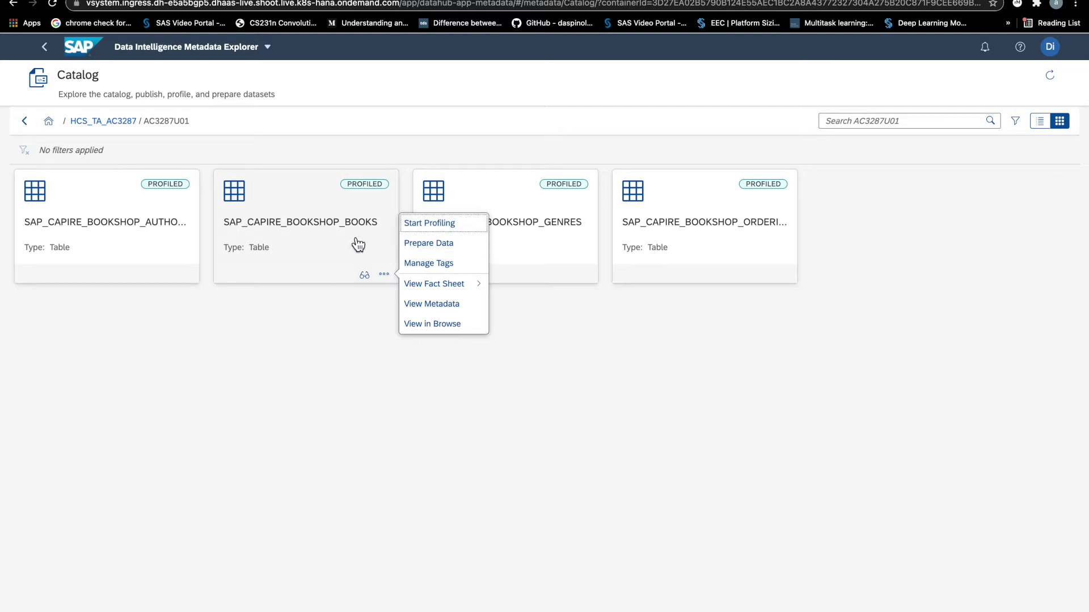
left_click(365, 277)
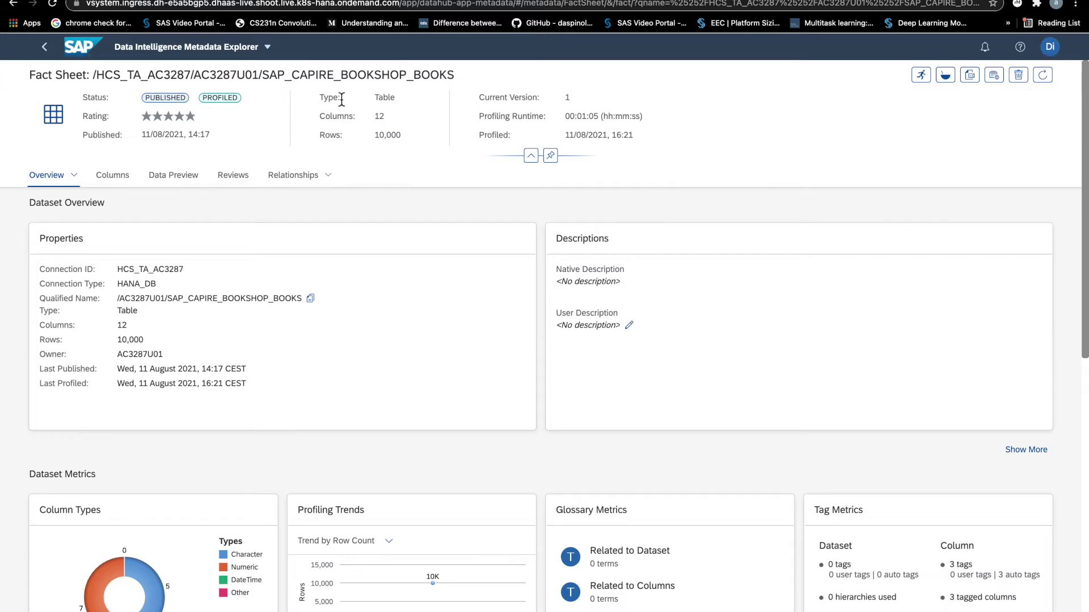
Save 'Book inventory' as the BOOKS table's user description.
left_click_drag(357, 103, 386, 122)
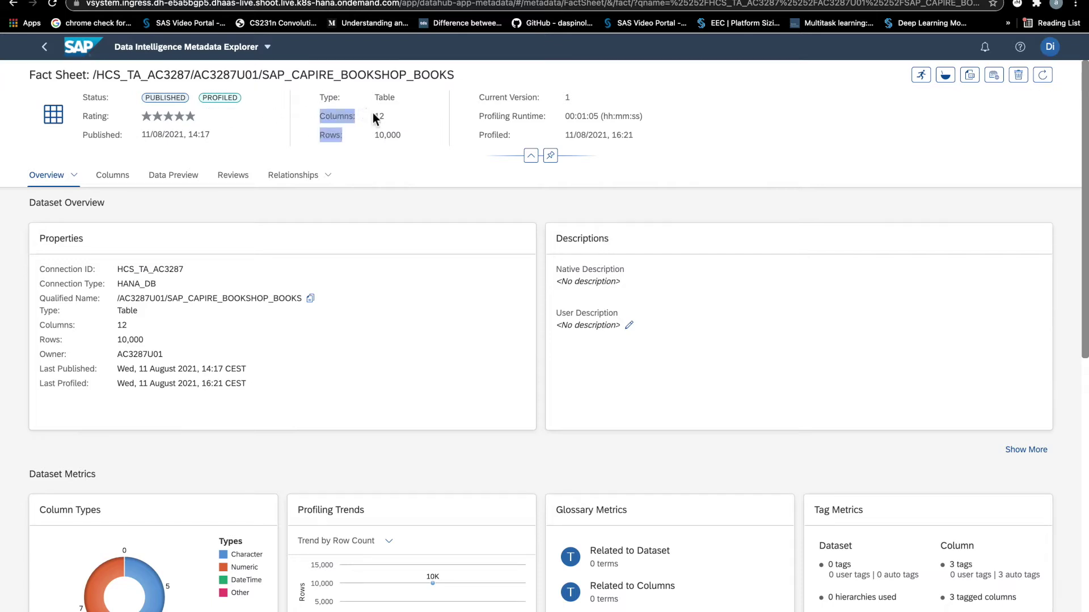
left_click(406, 134)
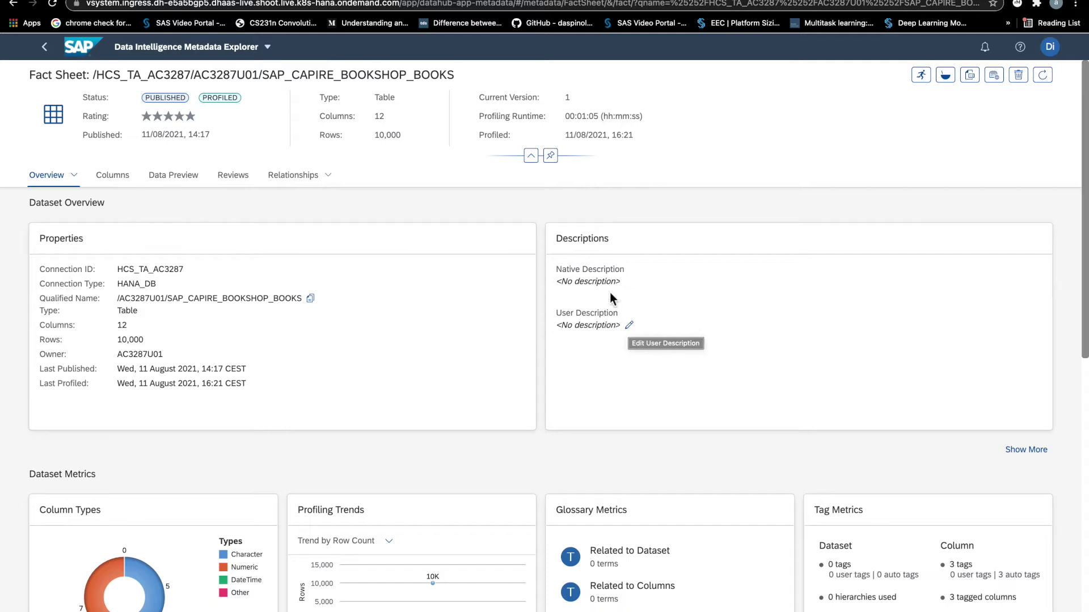
left_click(629, 327)
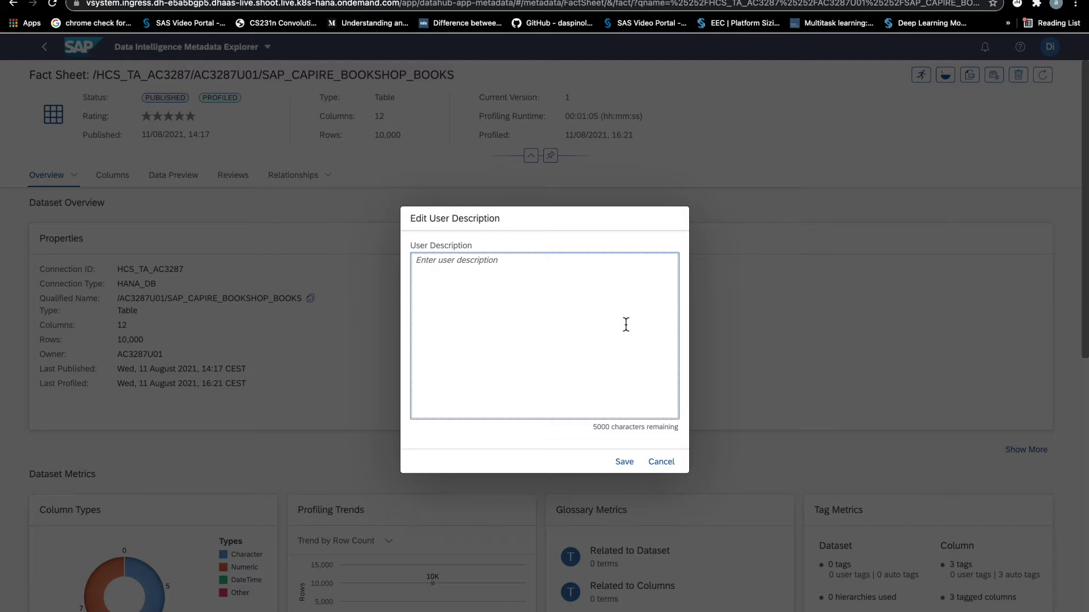
type("Book invento")
type("ry")
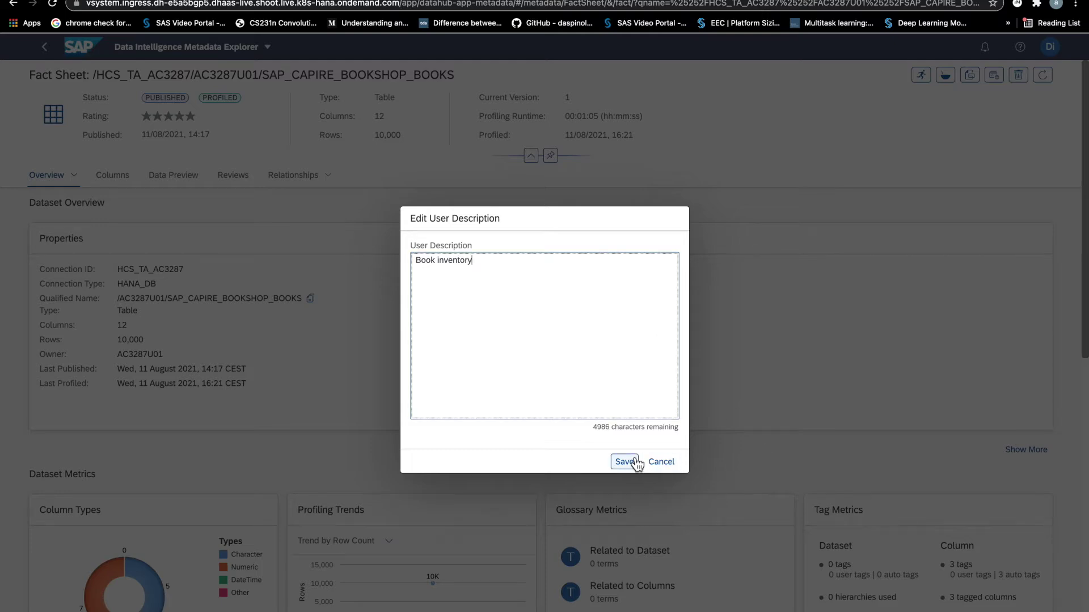
left_click(623, 462)
On the Reviews tab, submit a four-star rating with the comment 'very good'.
left_click(232, 174)
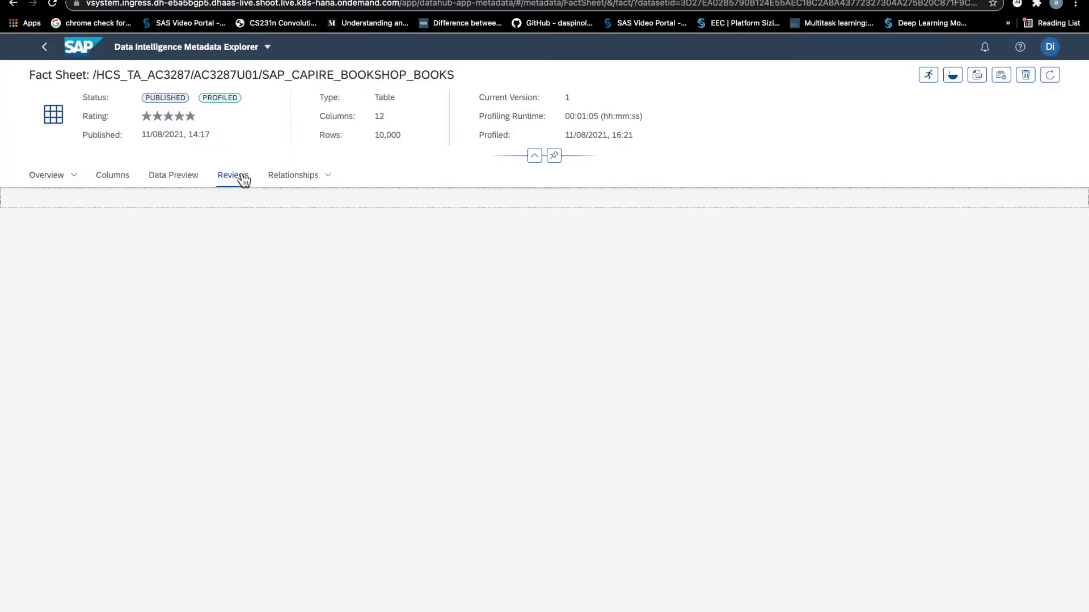
left_click(167, 264)
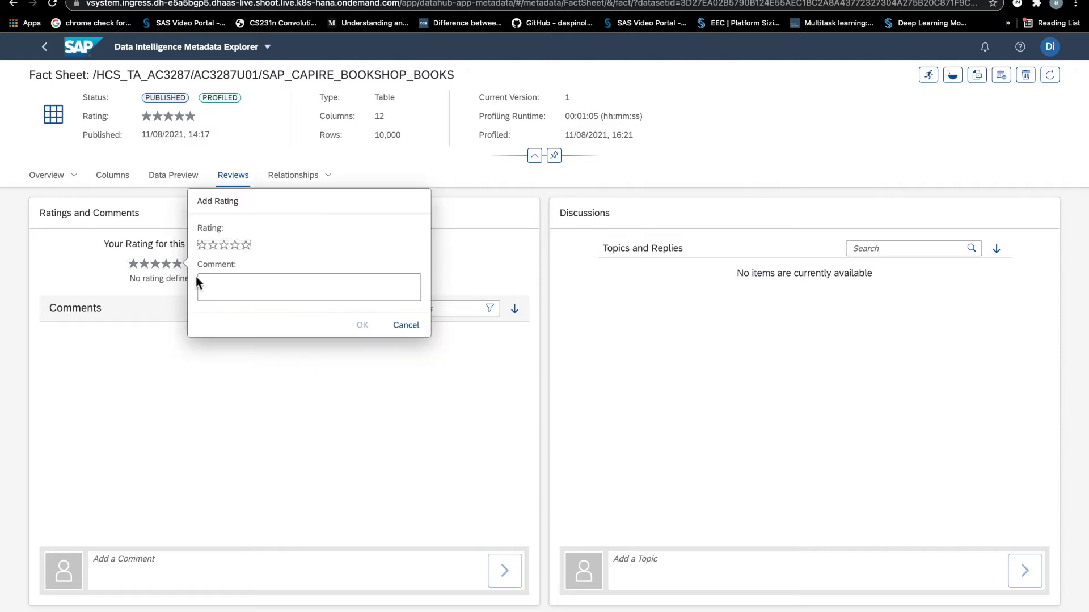
left_click(236, 246)
left_click(232, 286)
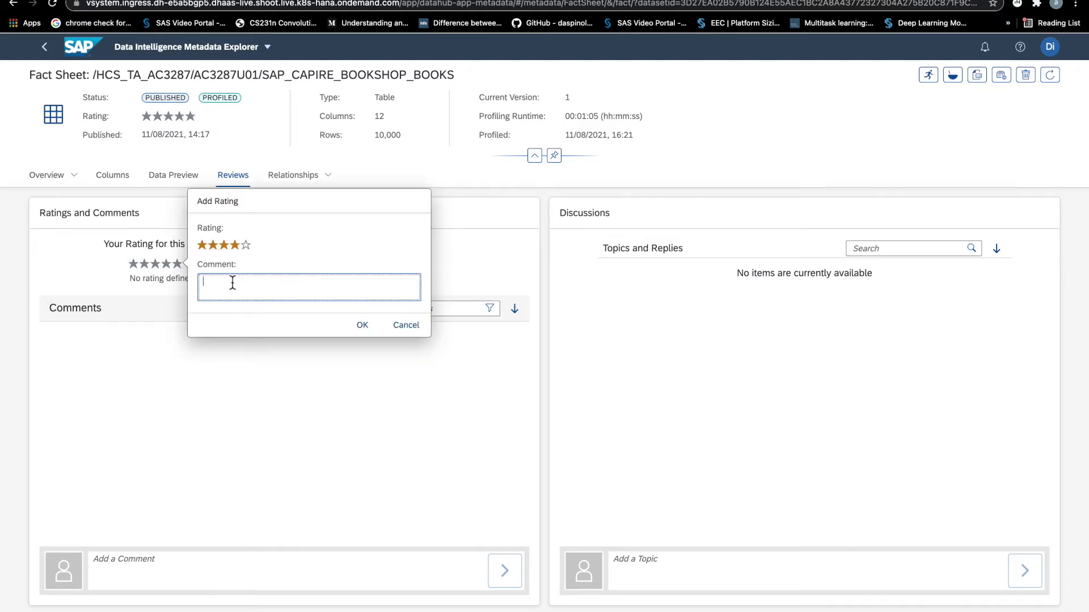
type("very good")
left_click(361, 326)
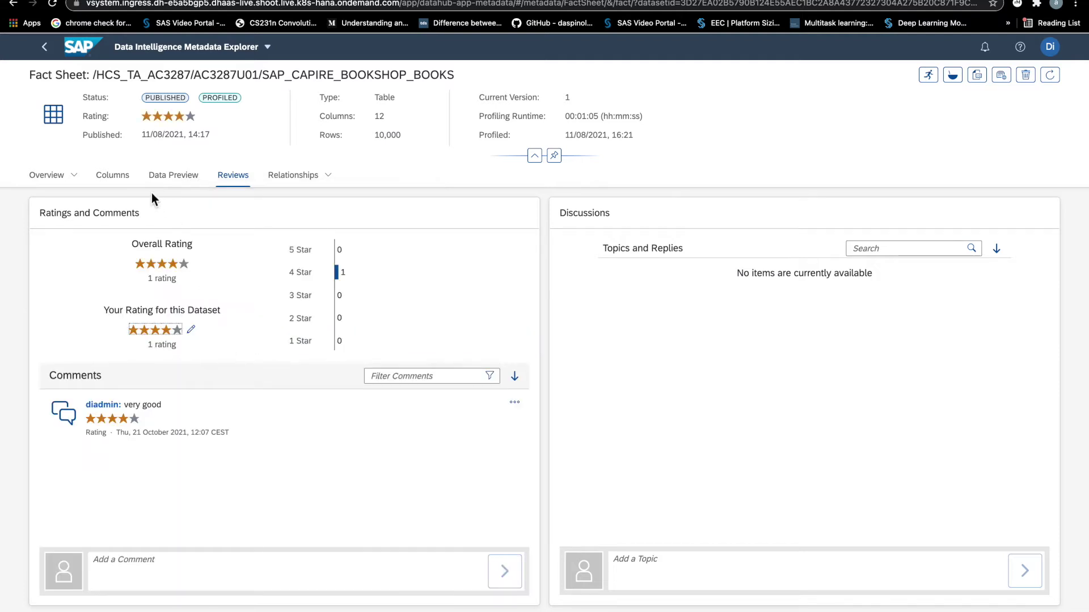
left_click(49, 174)
scroll(107, 391, "down", 2)
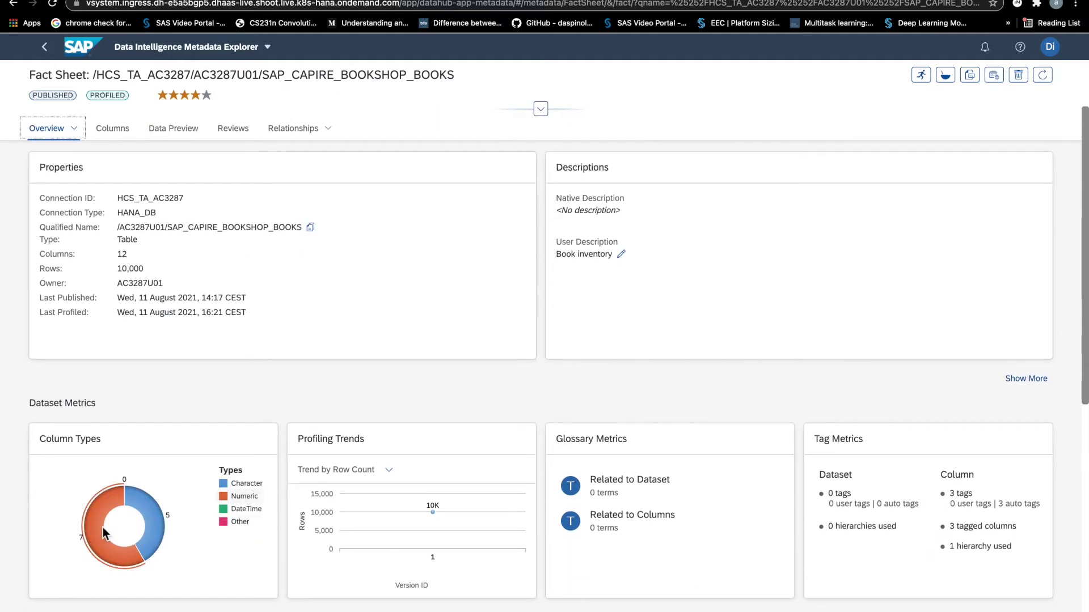
Show the BOOKS fact sheet's Columns tab with its 12 column profiles.
left_click(113, 128)
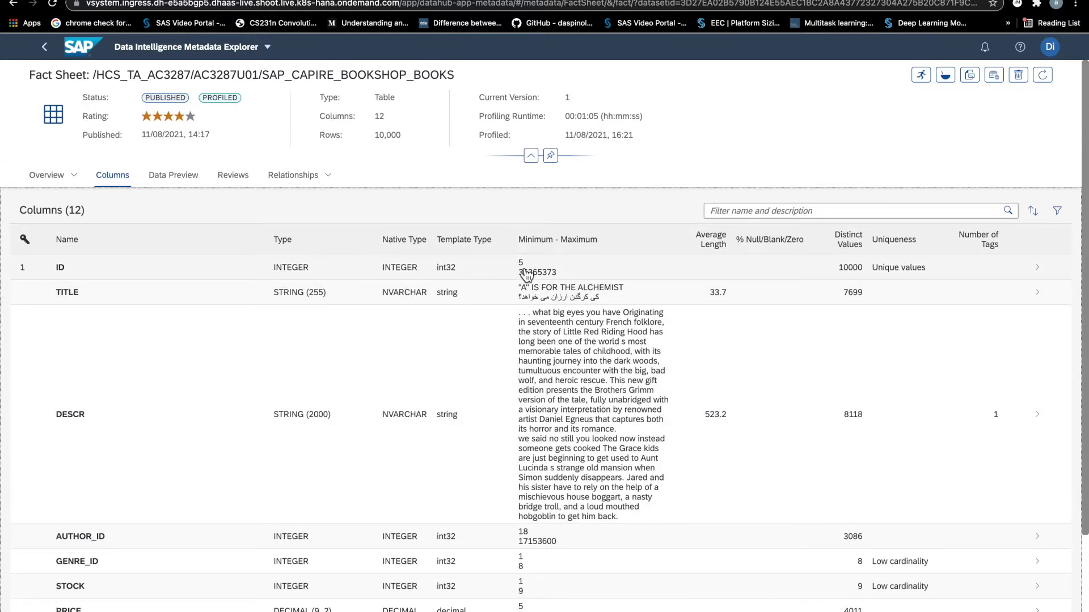
scroll(461, 388, "down", 1)
scroll(461, 388, "down", 3)
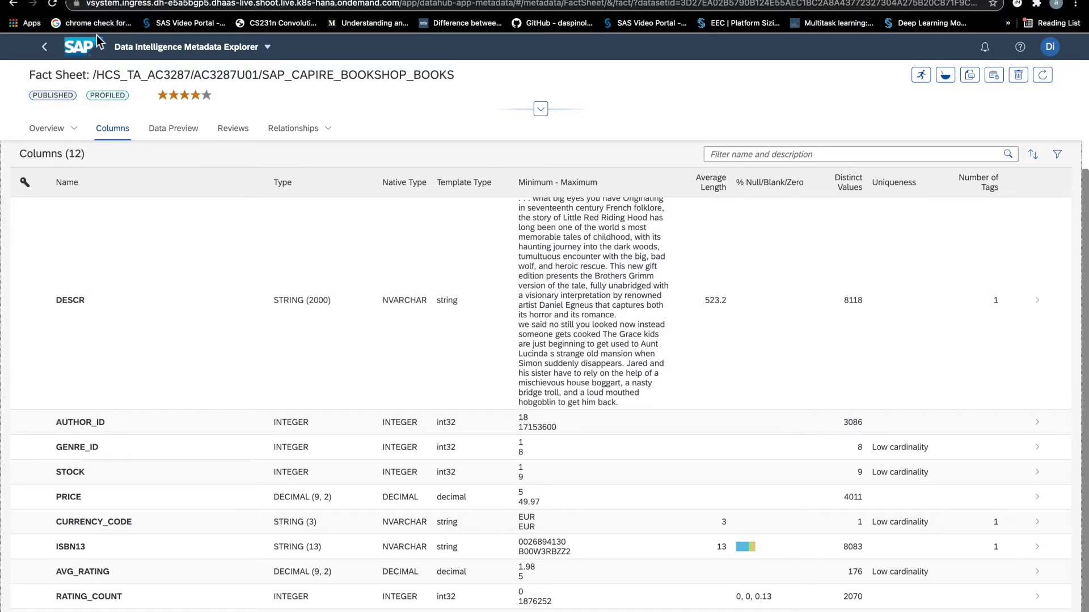
From the home page, open the rules overview and expand the empty Accuracy category.
left_click(146, 48)
left_click(38, 92)
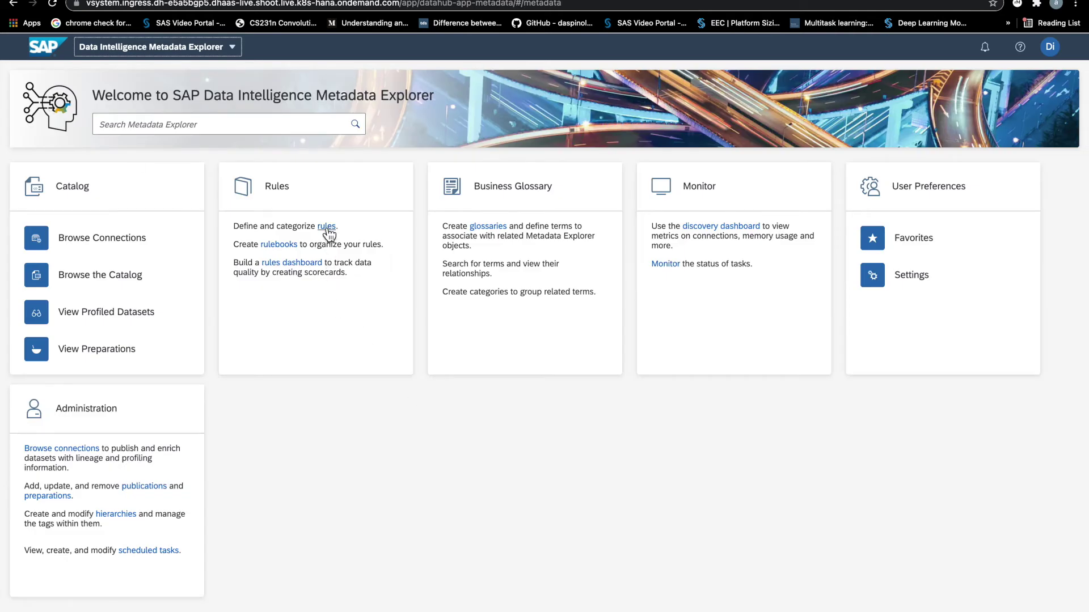
left_click(327, 227)
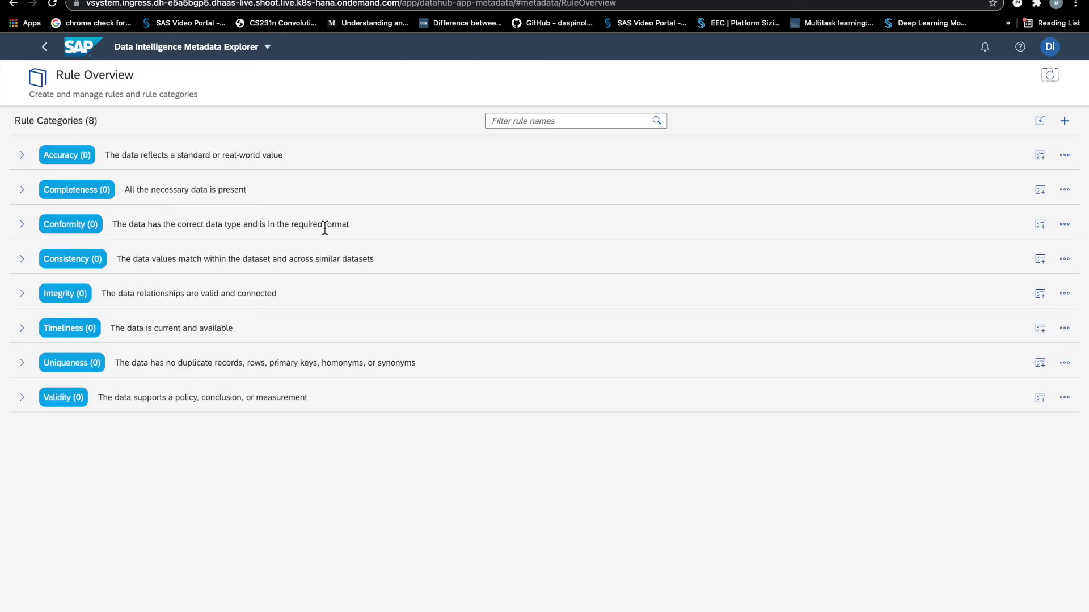
left_click(22, 157)
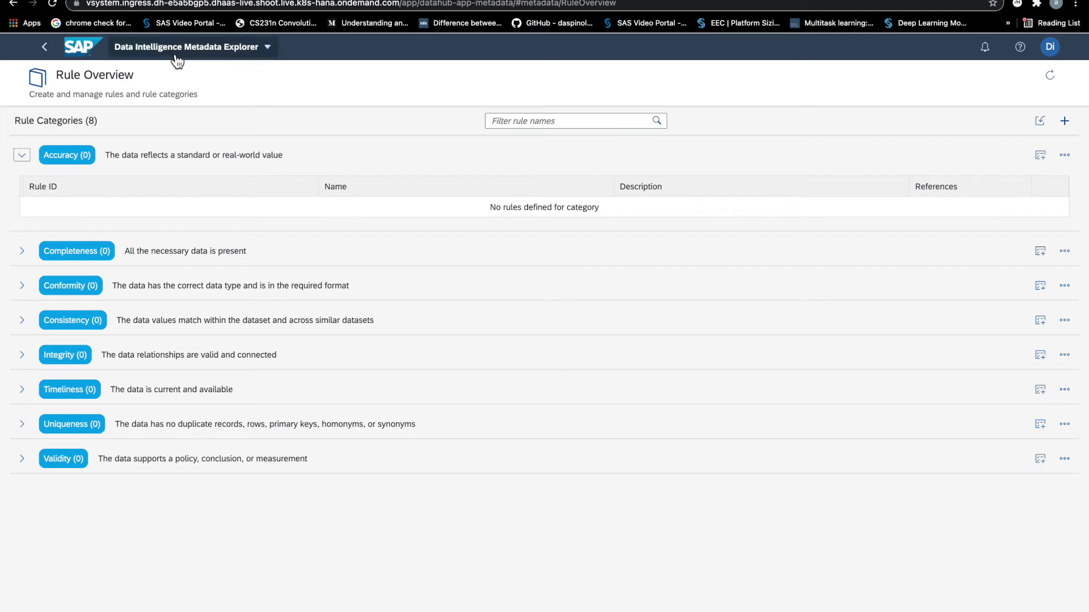
left_click(192, 47)
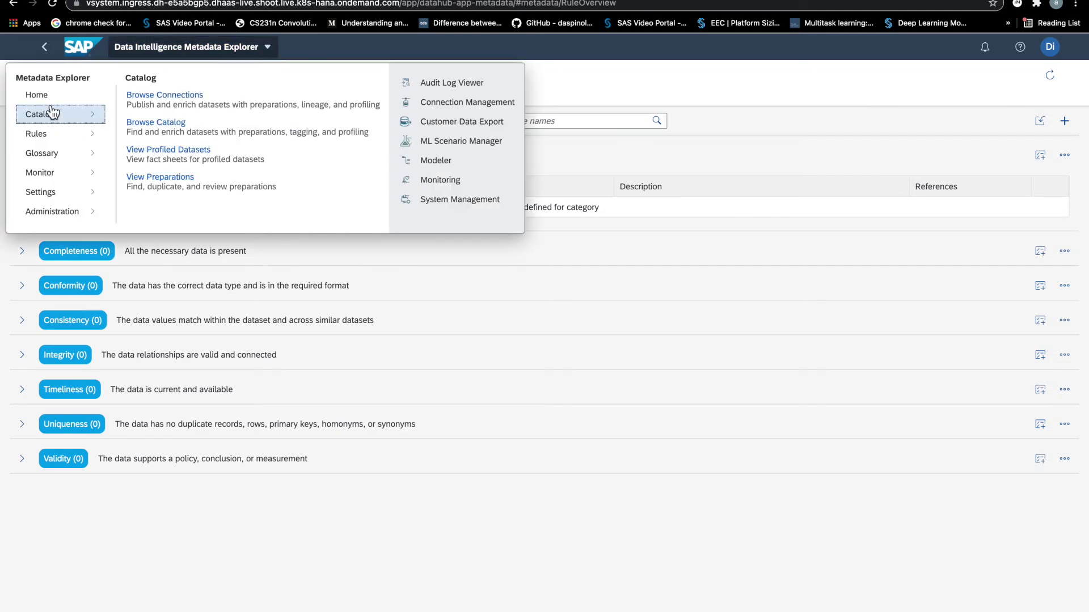
left_click(36, 94)
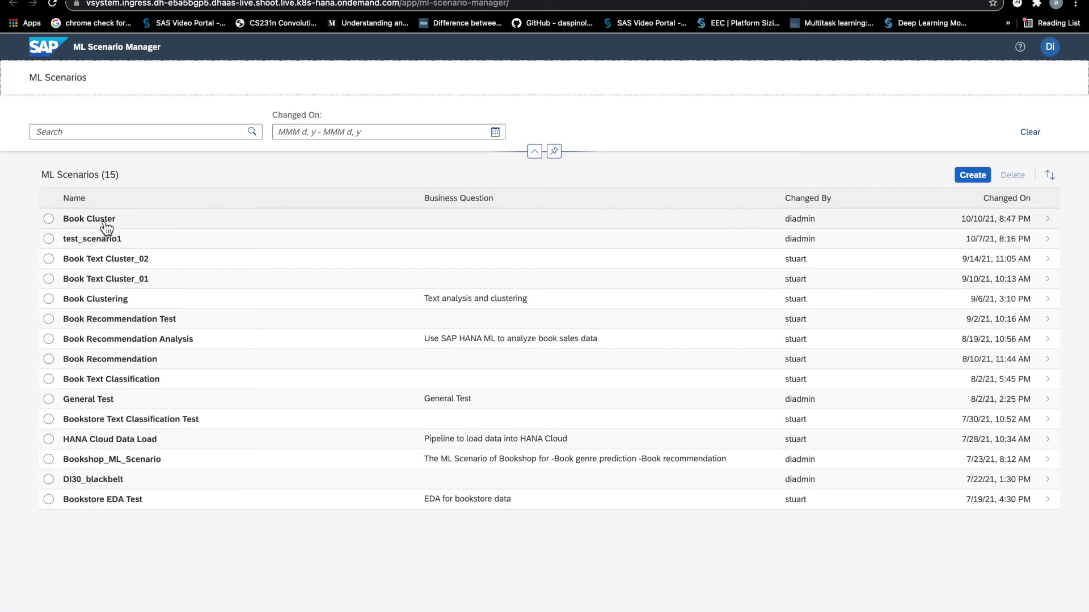
Select Book Cluster, then Book Clustering, and open its Version 1 BookGenreClustering notebook.
left_click(106, 221)
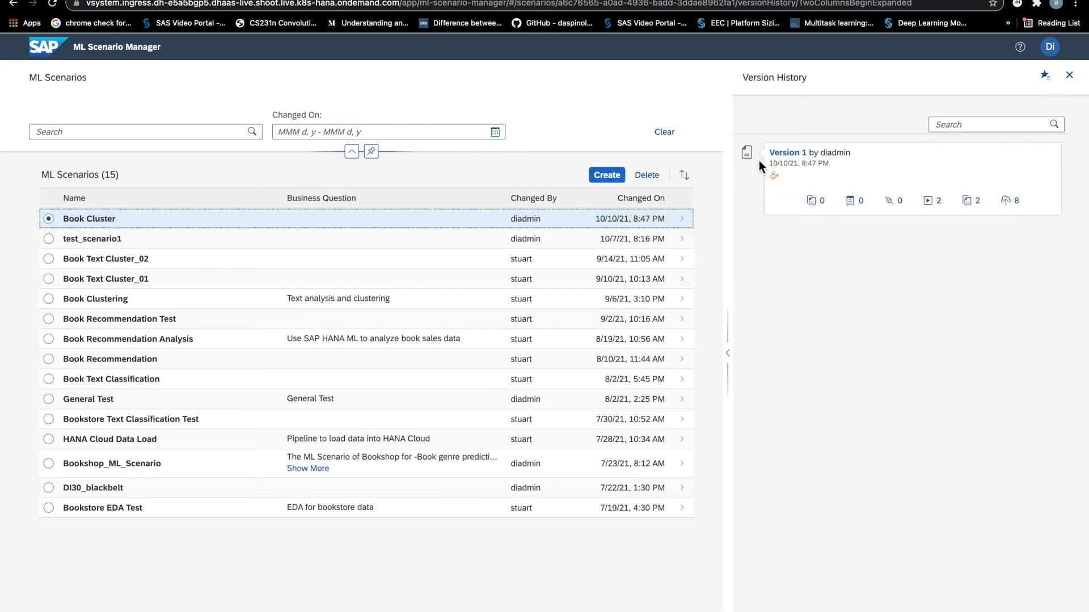
left_click(175, 300)
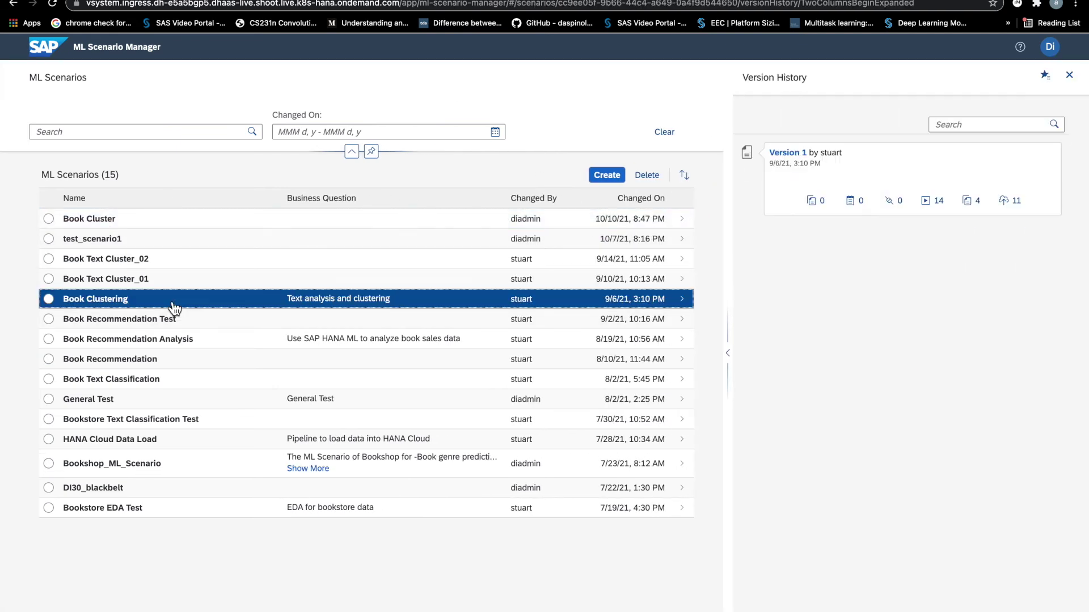
left_click(787, 152)
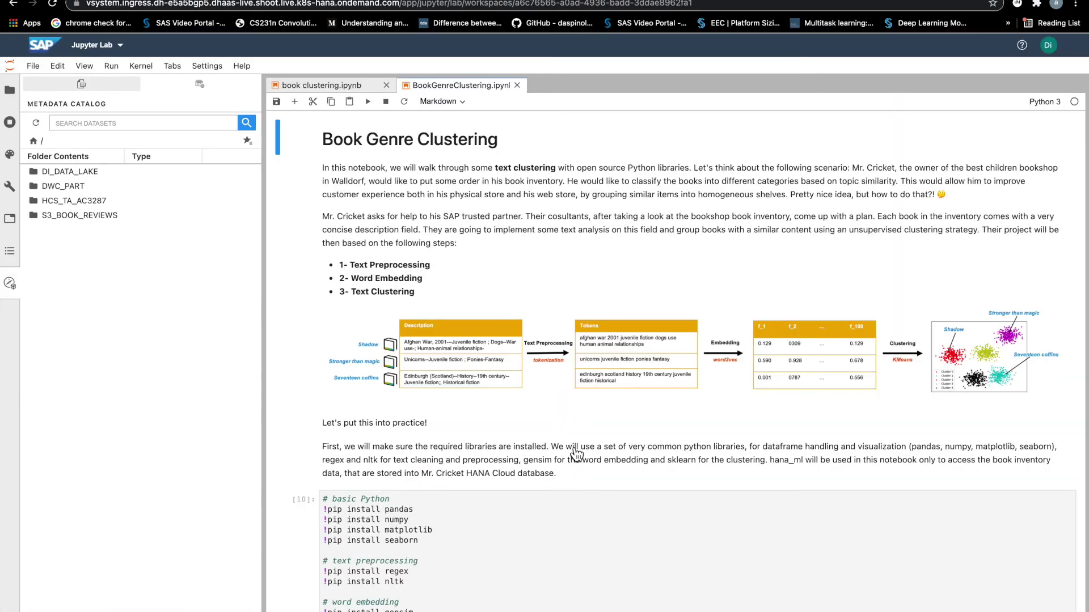
scroll(564, 343, "down", 5)
scroll(565, 342, "down", 5)
scroll(565, 343, "down", 5)
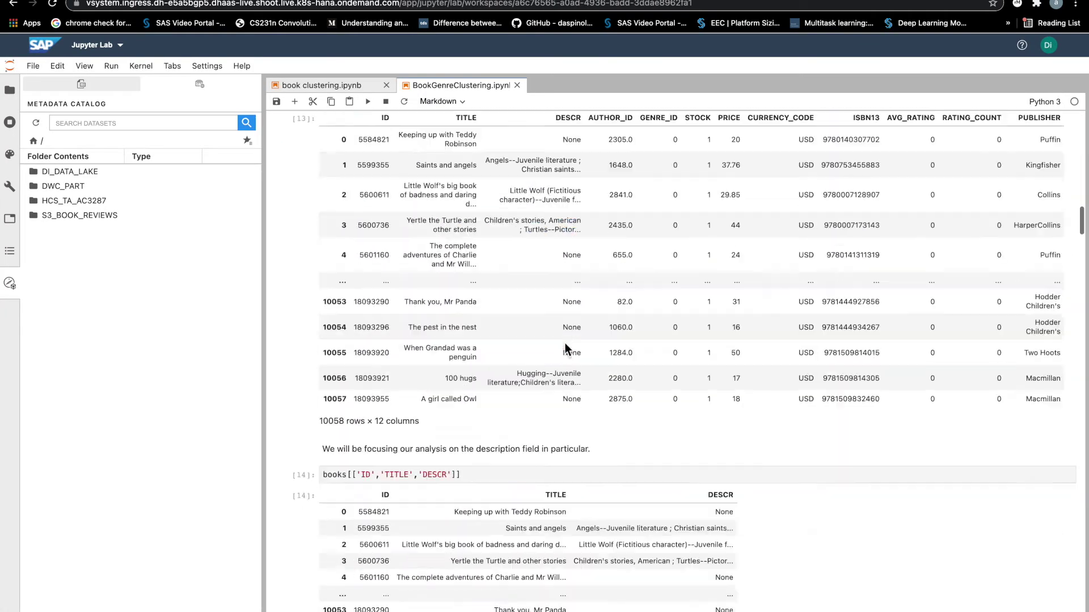
scroll(565, 342, "down", 3)
scroll(565, 347, "down", 4)
scroll(565, 348, "down", 4)
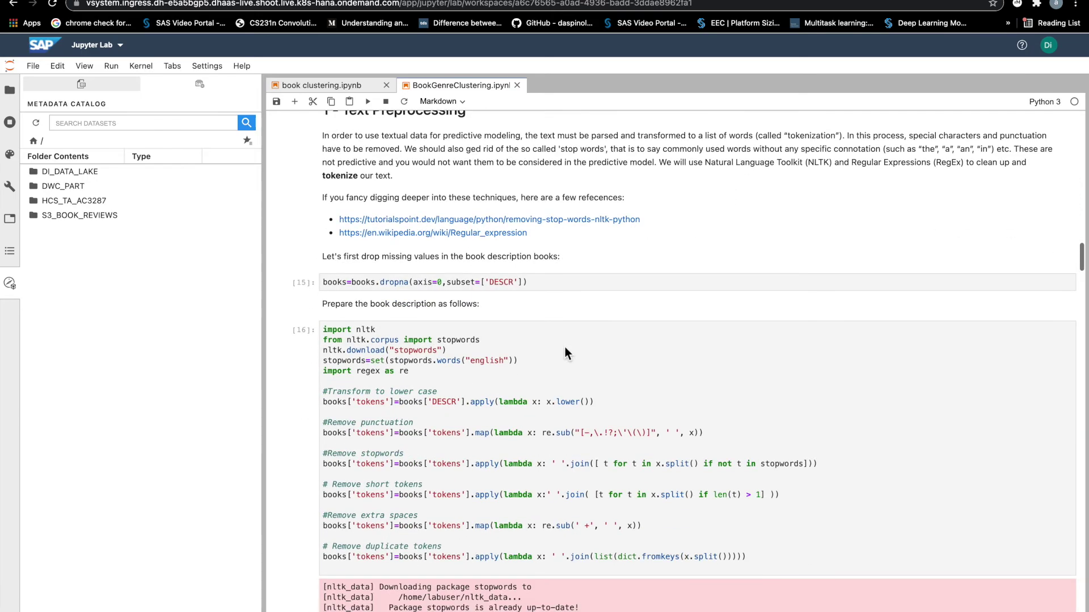
scroll(566, 347, "down", 5)
scroll(565, 348, "down", 3)
scroll(564, 348, "down", 5)
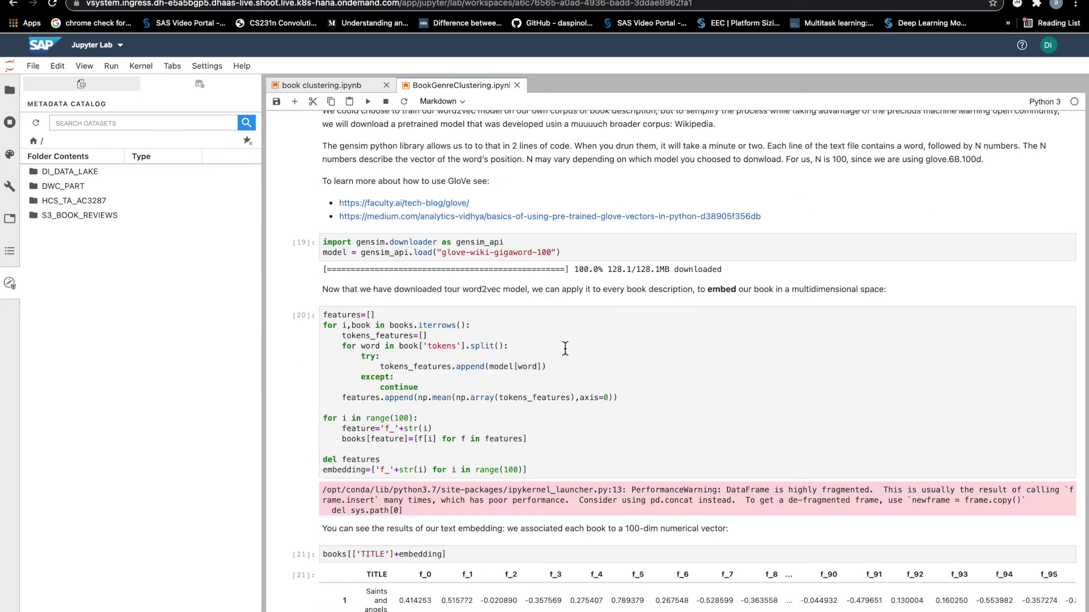
scroll(565, 347, "down", 8)
scroll(566, 348, "up", 4)
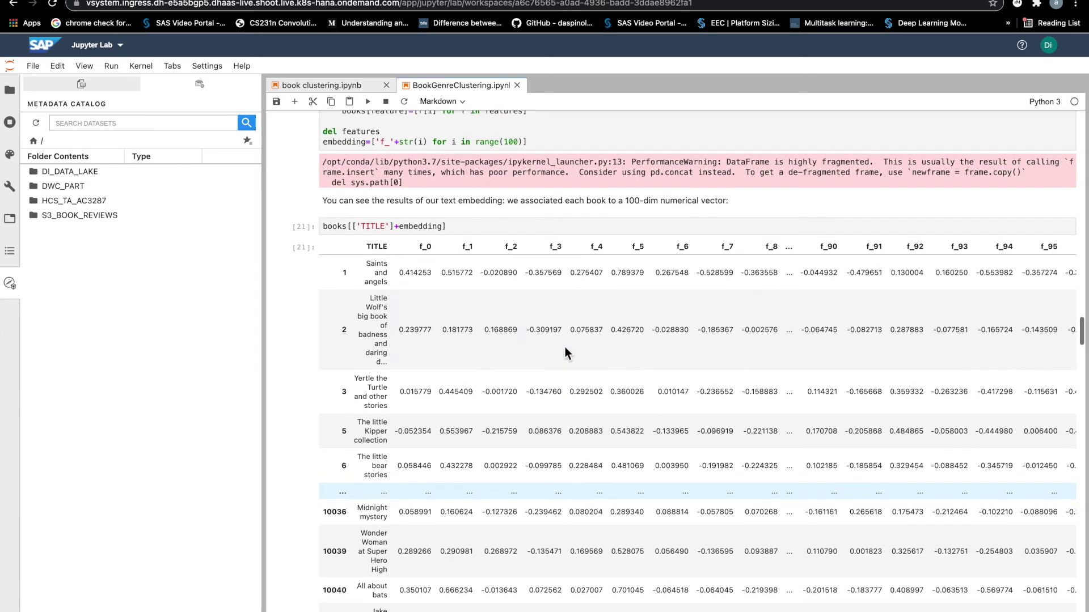
scroll(564, 347, "up", 1)
scroll(413, 276, "down", 2)
scroll(413, 277, "down", 3)
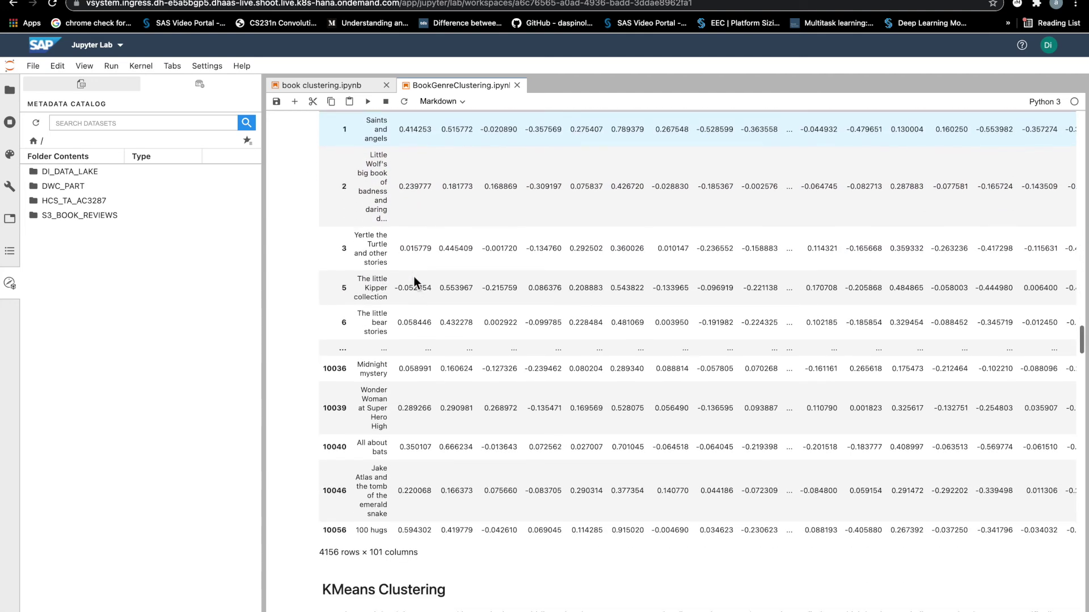
scroll(413, 277, "up", 1)
scroll(413, 276, "down", 1)
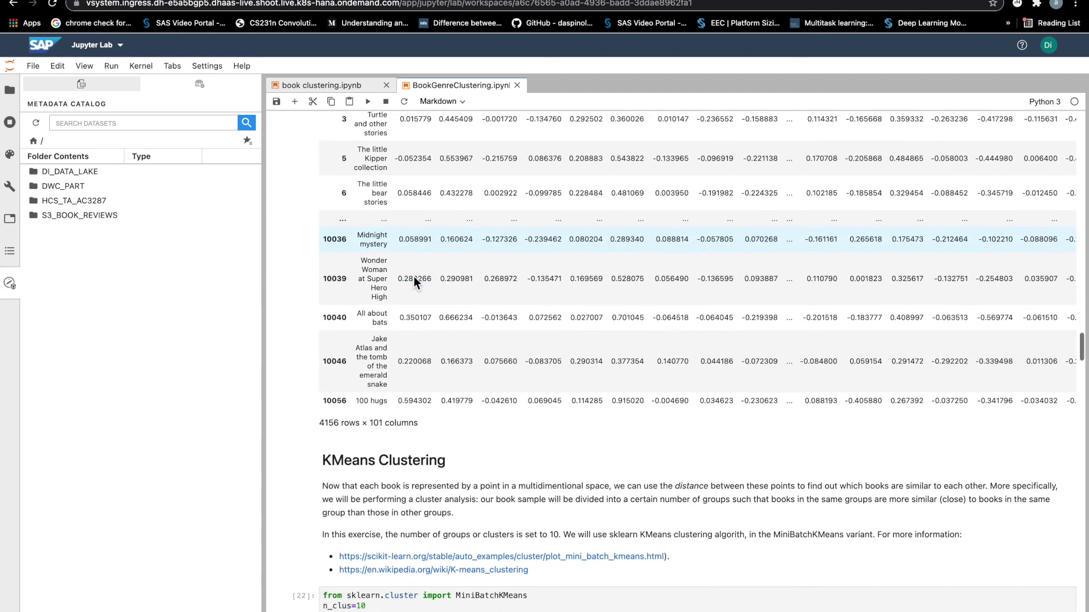
scroll(413, 276, "down", 1)
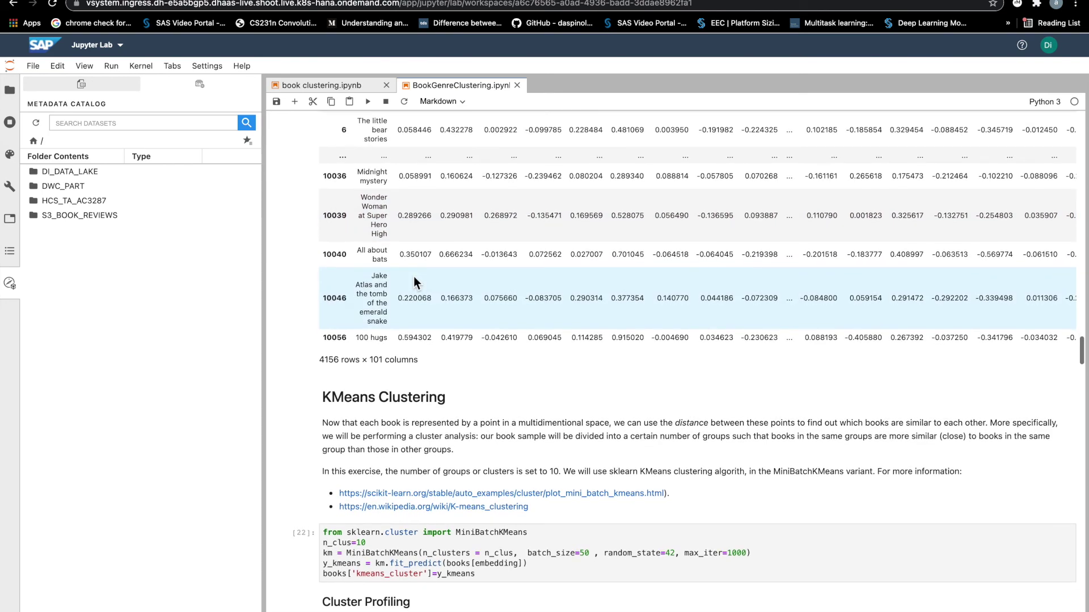
scroll(413, 277, "down", 2)
scroll(414, 277, "down", 5)
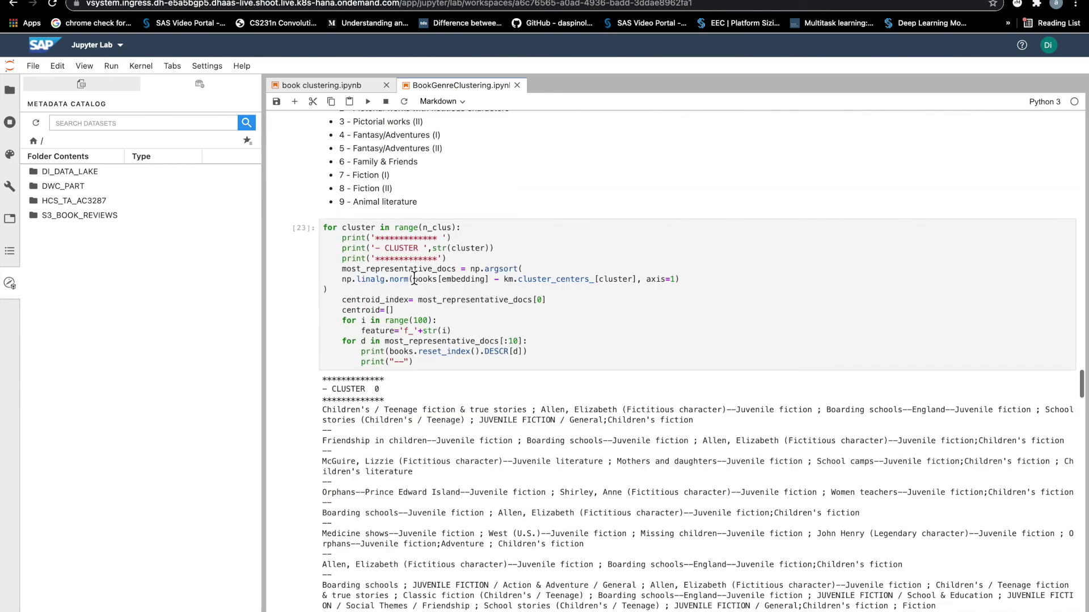
scroll(414, 277, "down", 5)
scroll(414, 277, "down", 5)
scroll(413, 276, "down", 5)
scroll(414, 276, "down", 4)
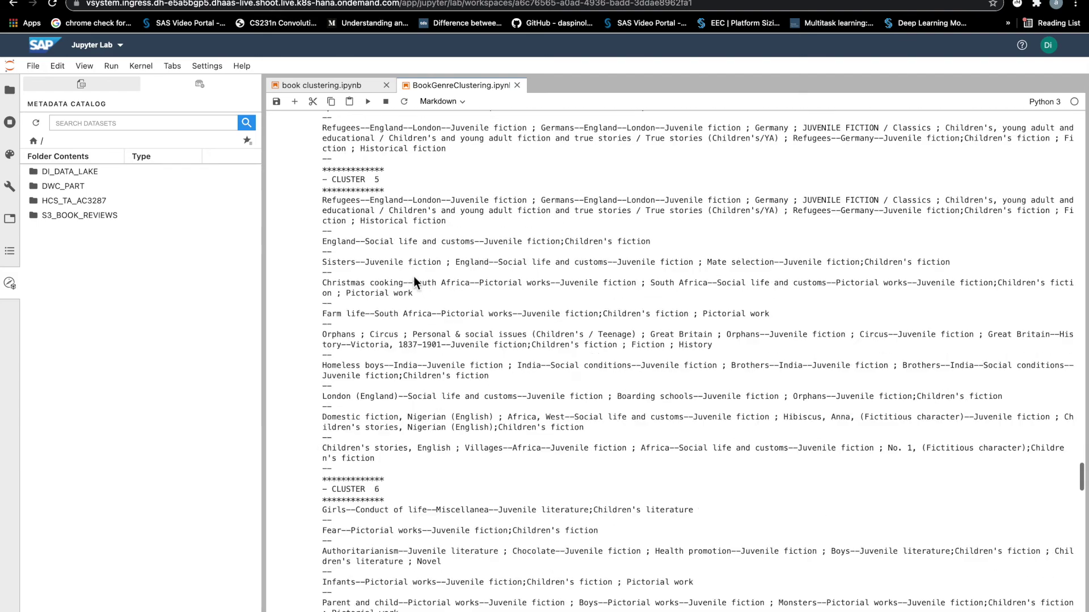
scroll(413, 277, "down", 5)
scroll(414, 277, "down", 5)
scroll(414, 276, "down", 1)
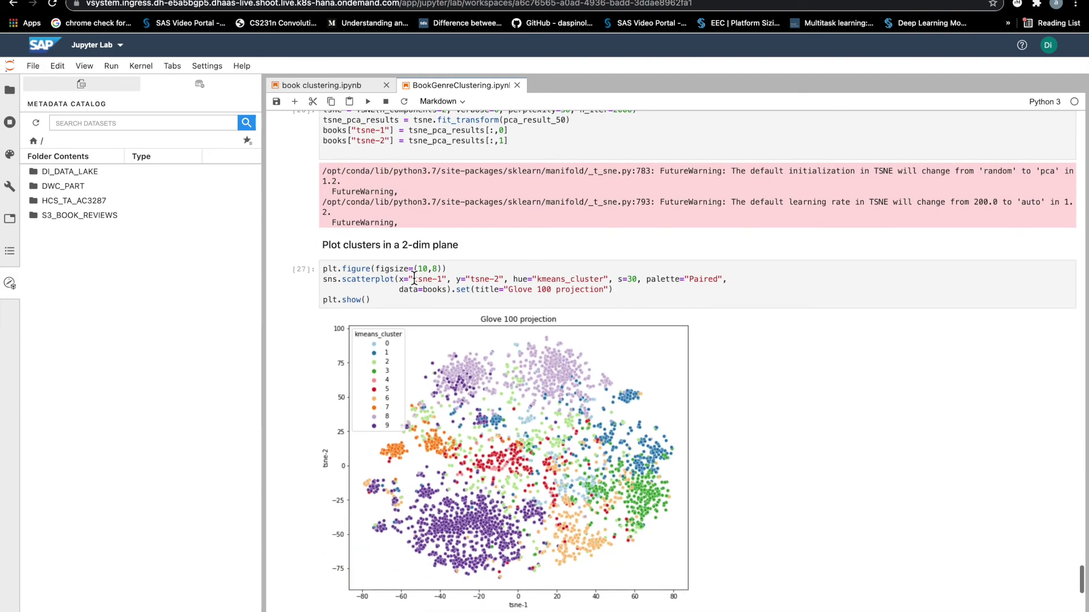
scroll(414, 277, "down", 3)
scroll(414, 276, "down", 3)
scroll(414, 277, "down", 2)
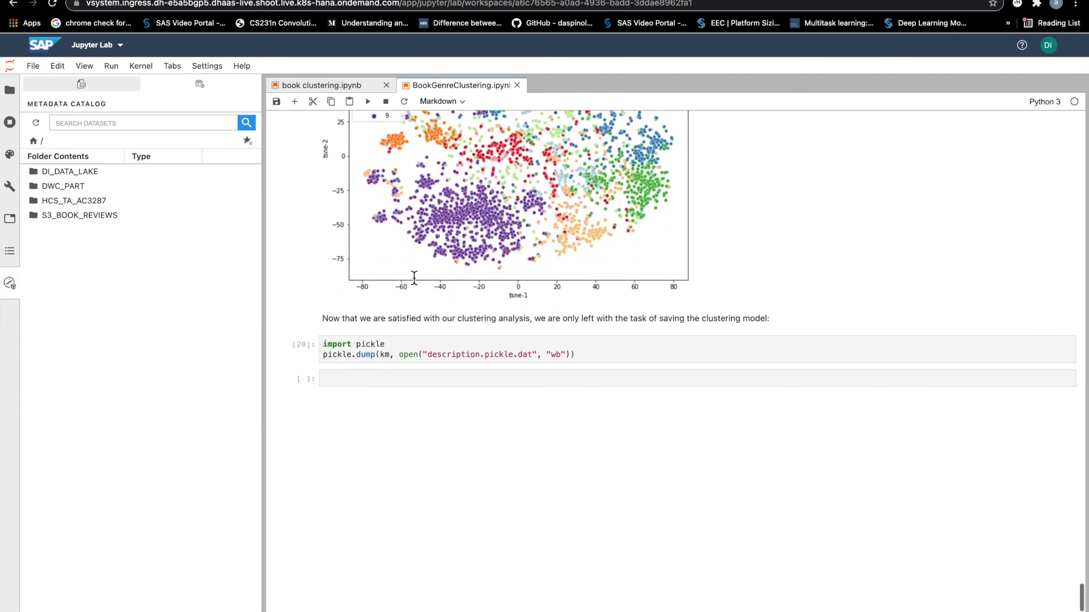
scroll(413, 277, "down", 1)
scroll(414, 277, "up", 2)
scroll(414, 276, "up", 1)
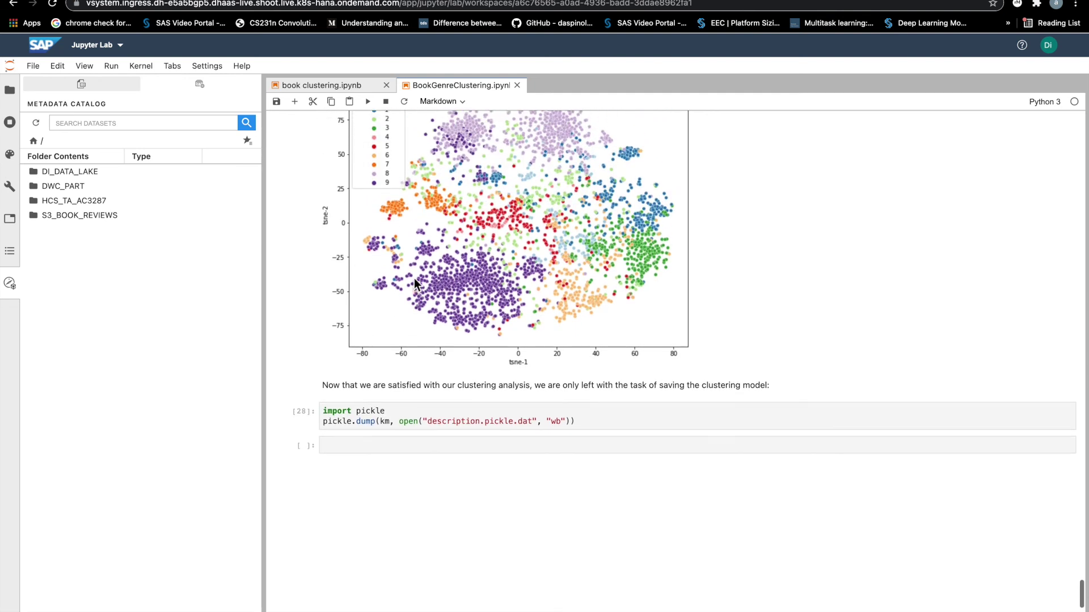